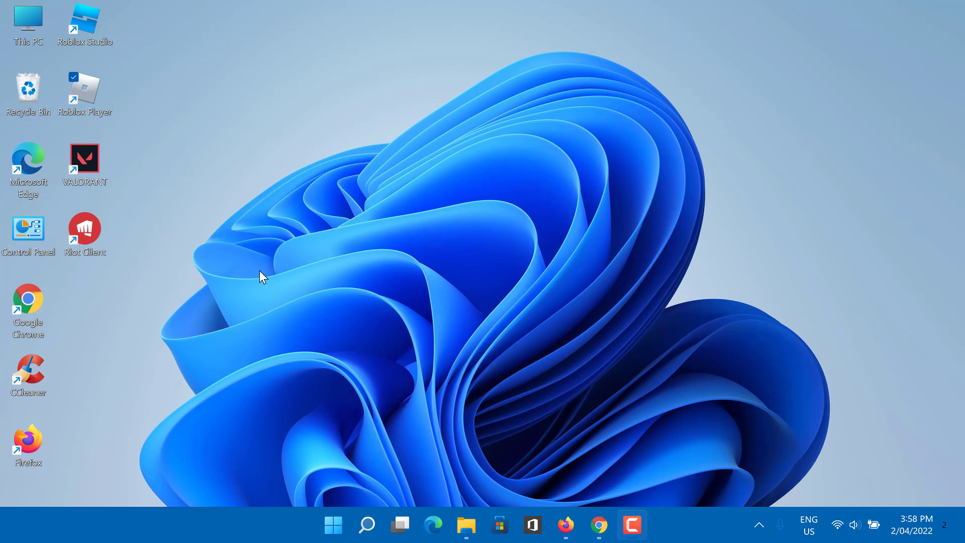
Open the Roblox Player shortcut's file location in AppData\Local\Roblox
right_click(80, 91)
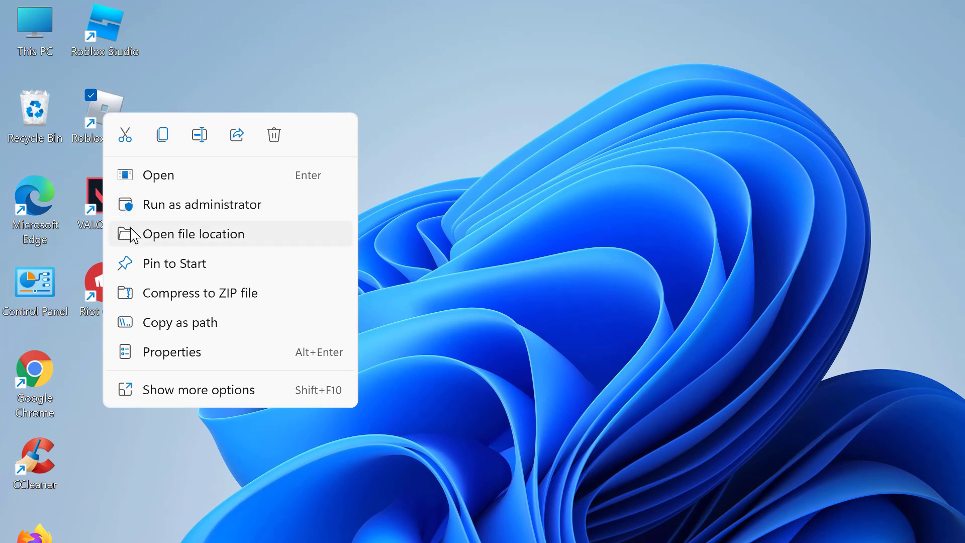
left_click(190, 240)
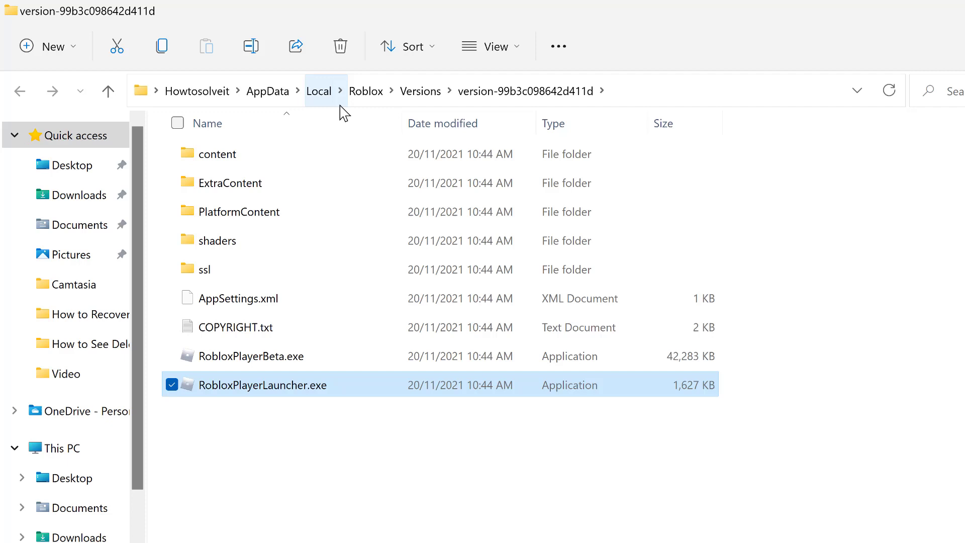
In the top Roblox folder, delete AnalyticsSettings.xml, frm.cfg and GlobalBasicSettings_13.xml together
left_click(376, 95)
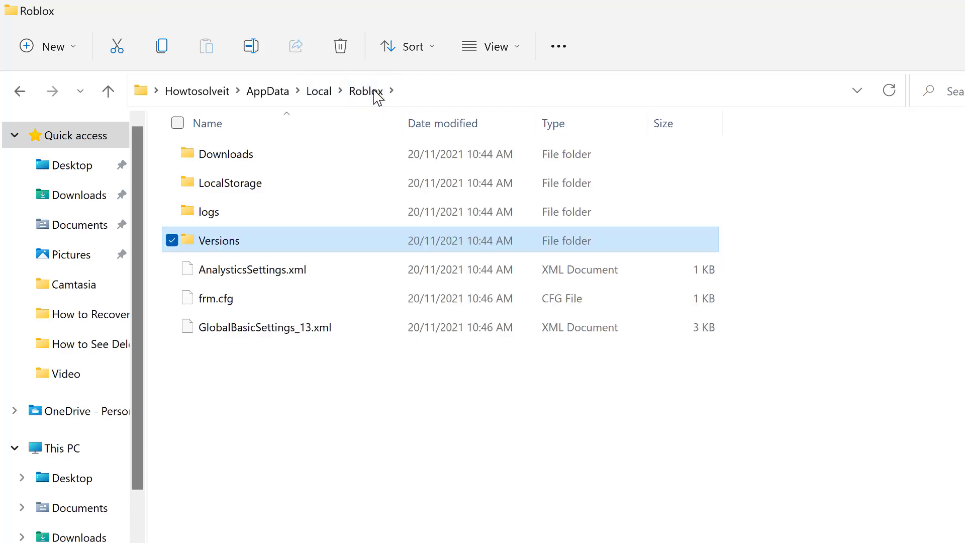
left_click(247, 393)
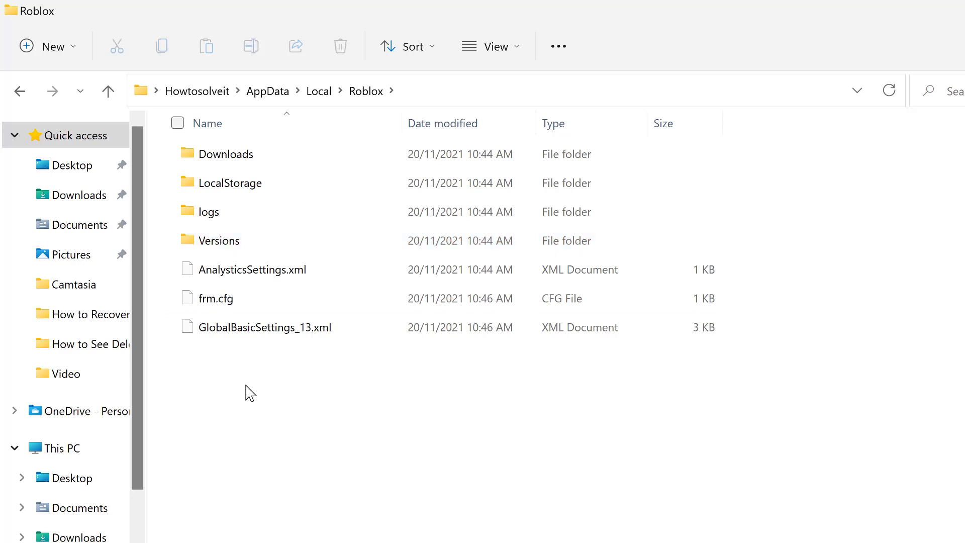
left_click(230, 276)
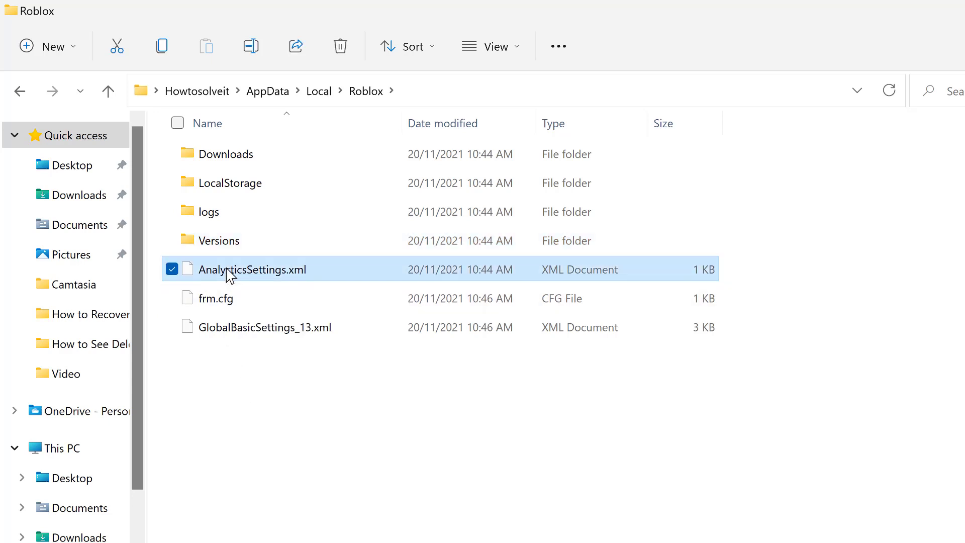
left_click(218, 304, "ctrl")
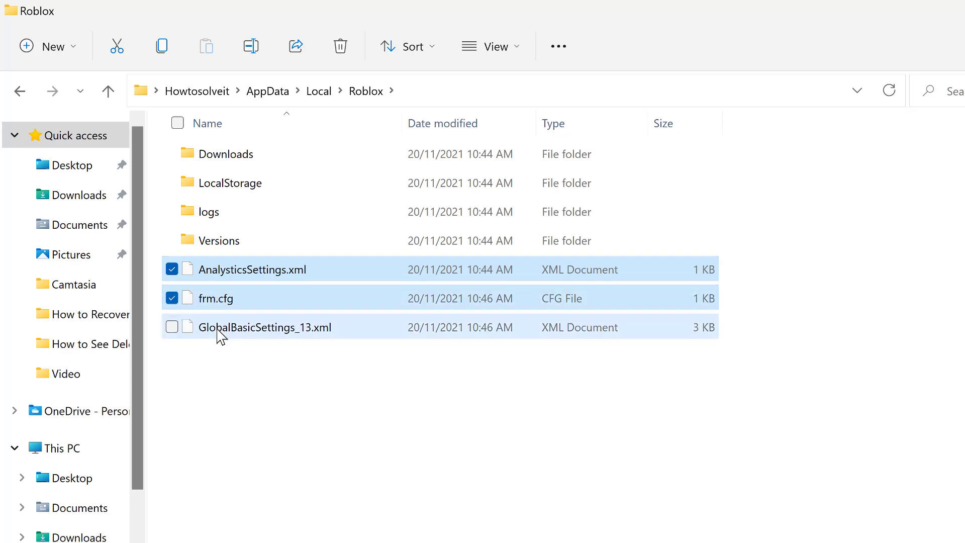
left_click(221, 337, "ctrl")
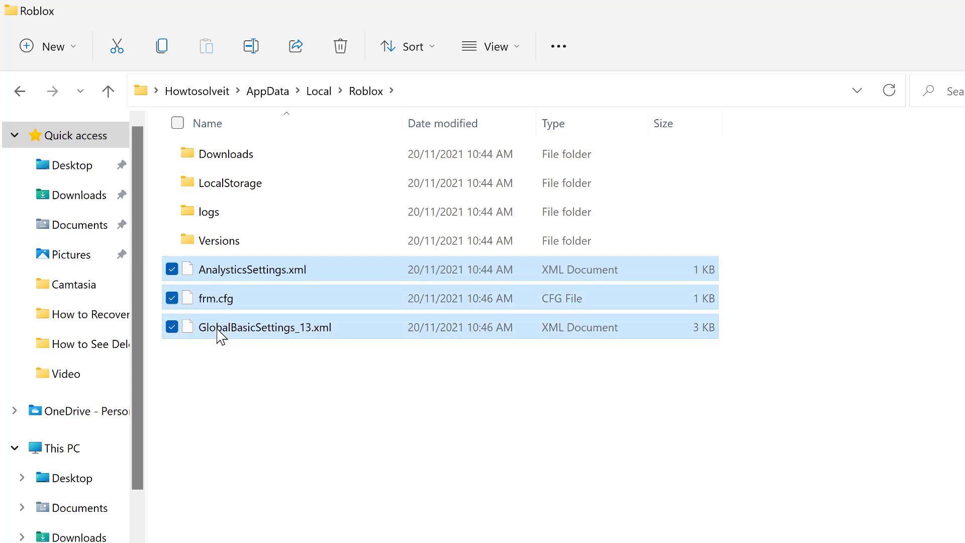
right_click(265, 276)
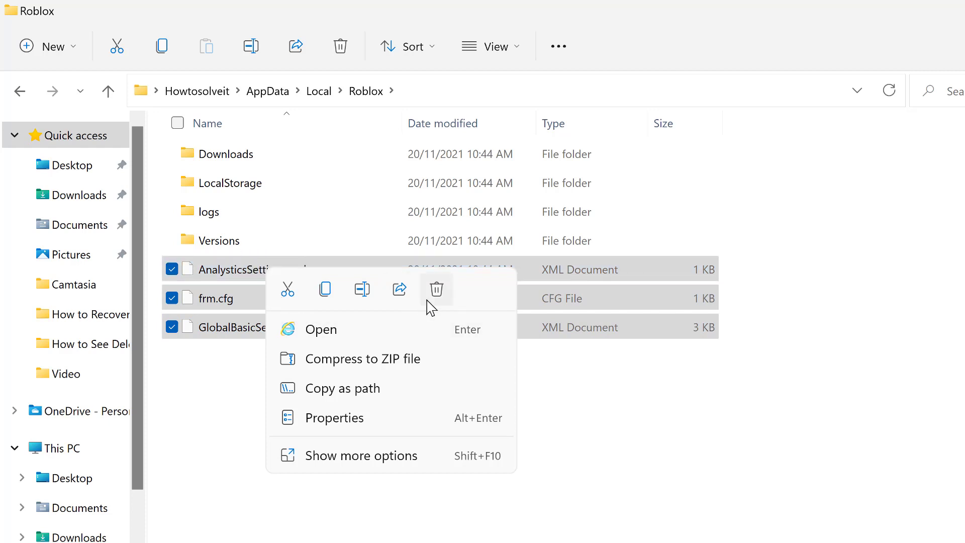
left_click(441, 292)
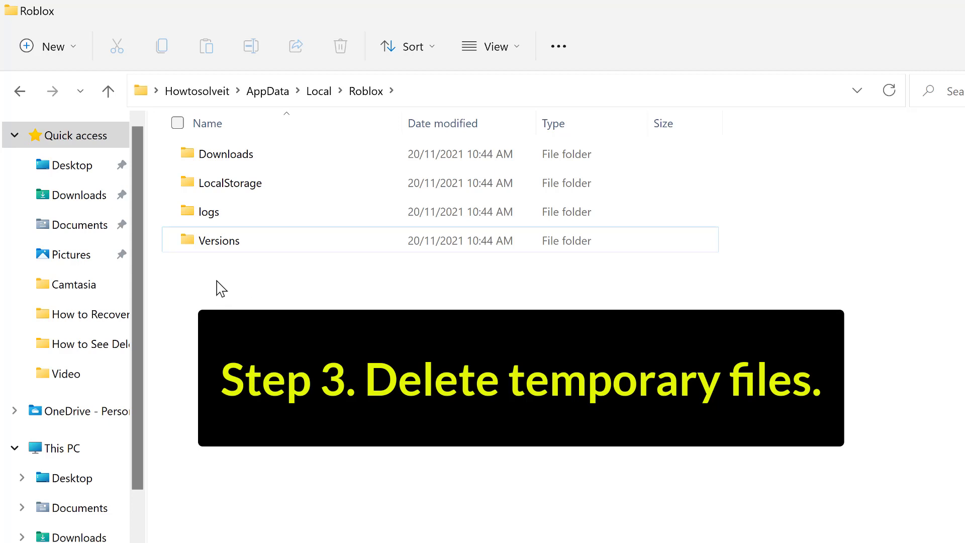
Go up to AppData\Local and open its Temp folder
left_click(302, 239)
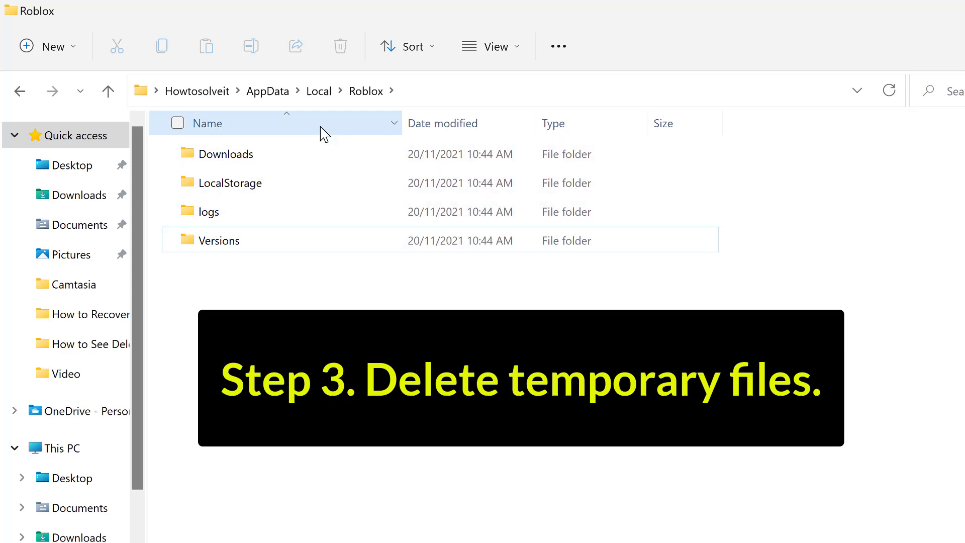
left_click(108, 92)
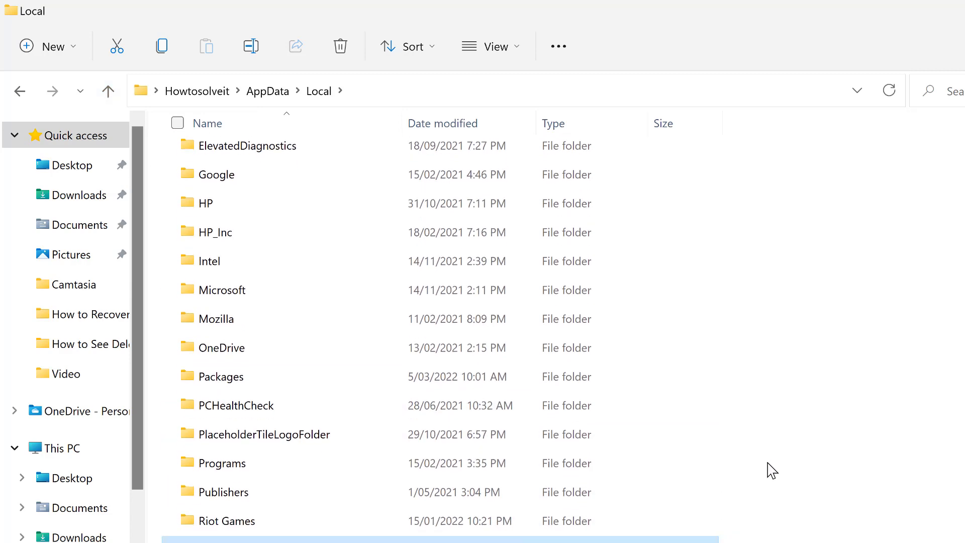
scroll(771, 469, "down", 2)
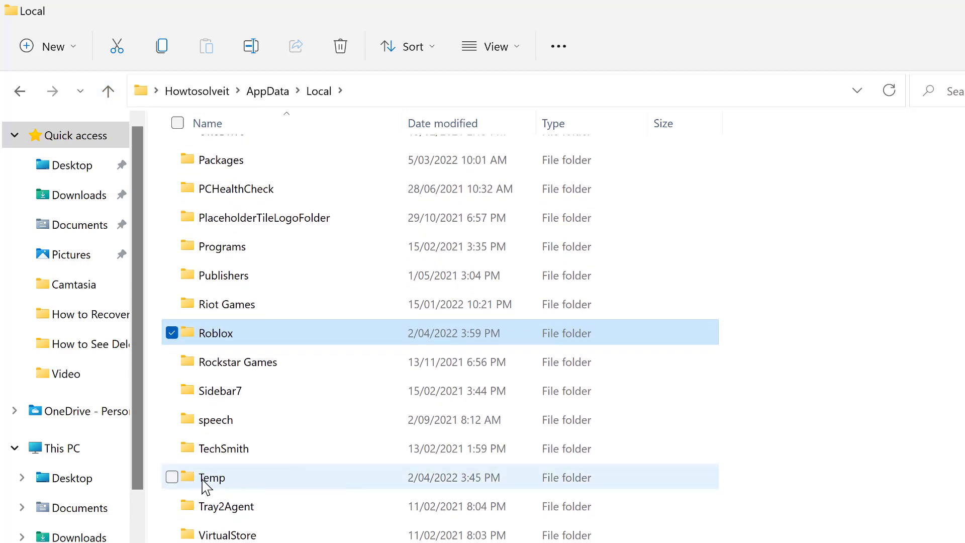
double_click(216, 483)
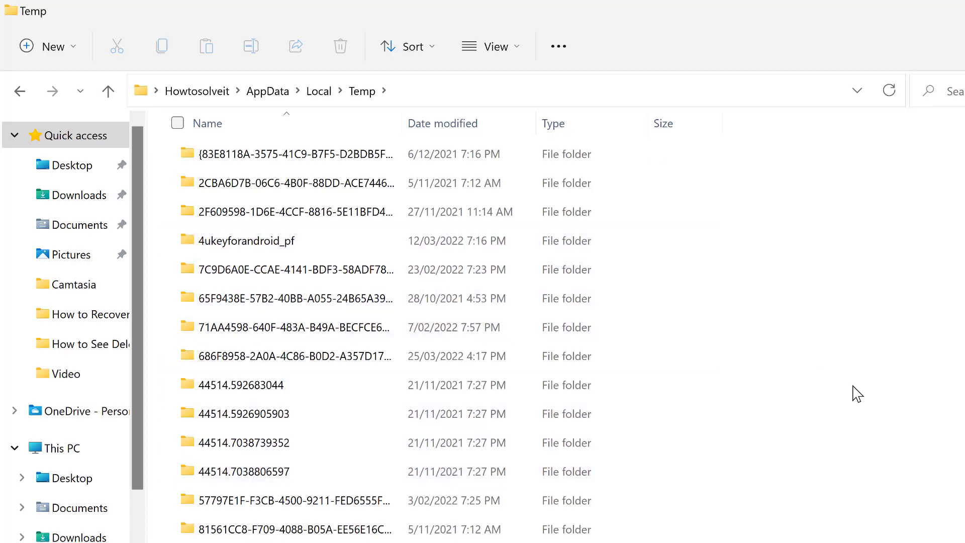
scroll(855, 399, "down", 2)
scroll(856, 406, "down", 3)
scroll(856, 406, "up", 5)
Recycle every item in the Temp folder, then close File Explorer
left_click(281, 157)
key("ctrl+a")
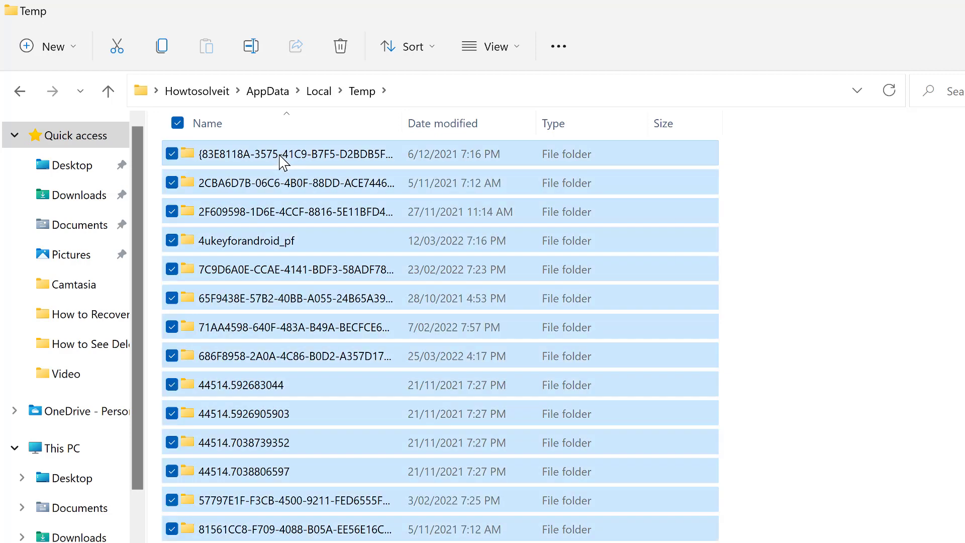
right_click(307, 323)
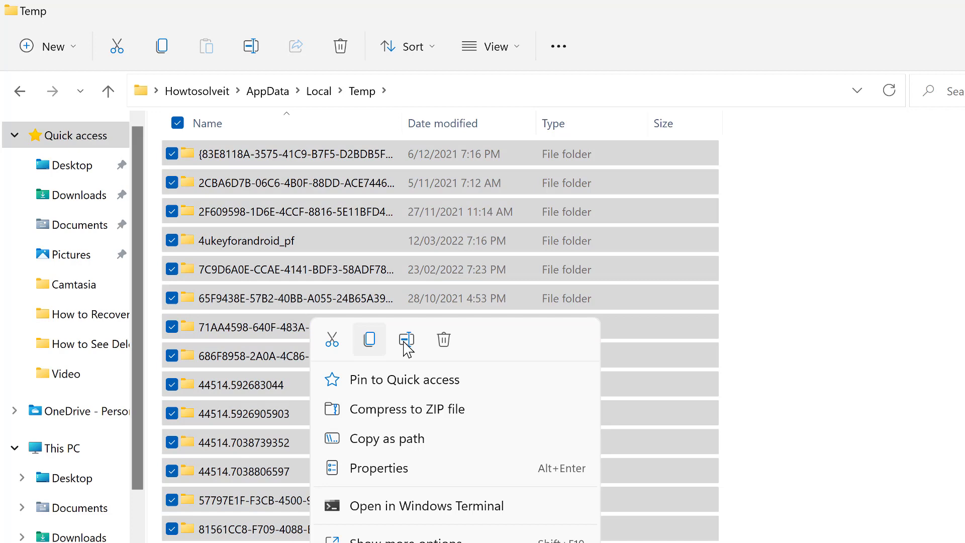
left_click(446, 344)
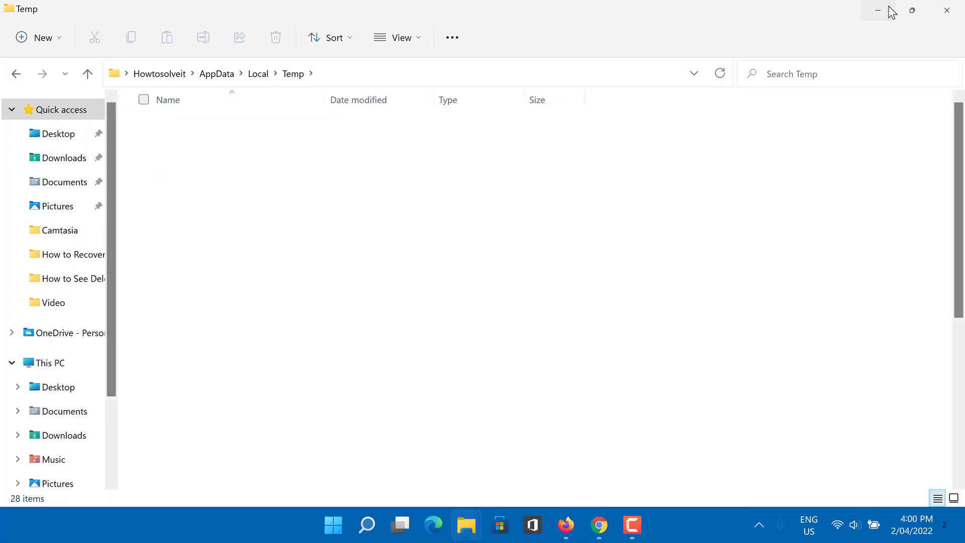
left_click(945, 18)
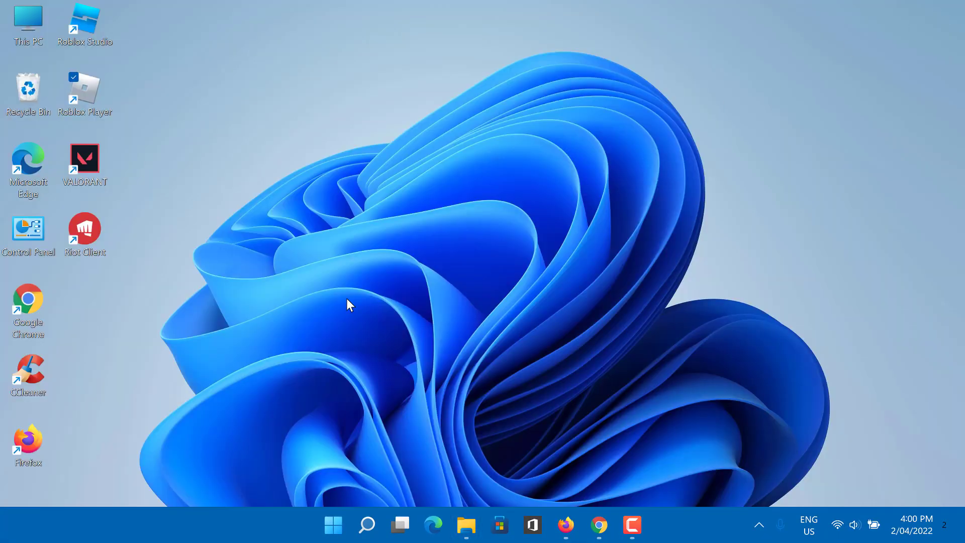
Show the Start menu's Sleep, Update and shut down, and Update and restart options
left_click(334, 520)
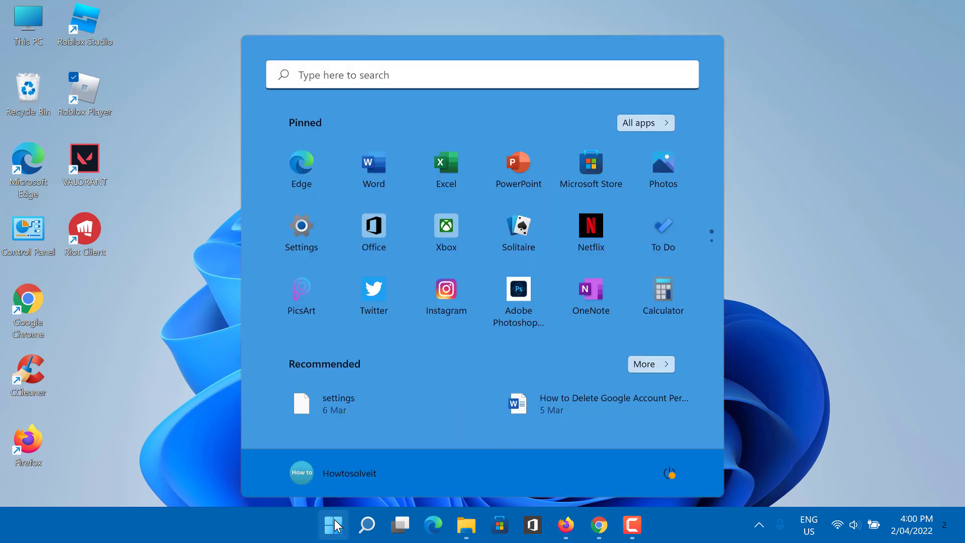
left_click(670, 475)
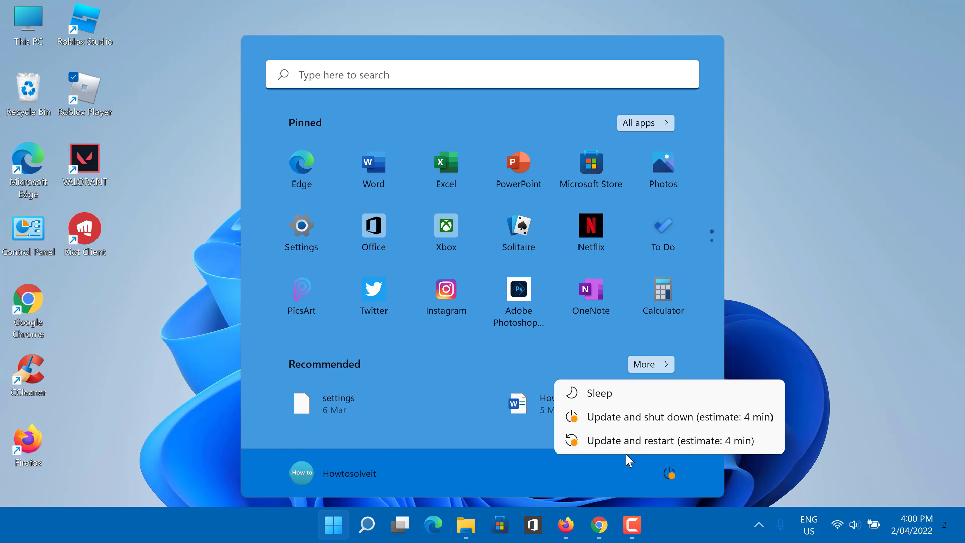